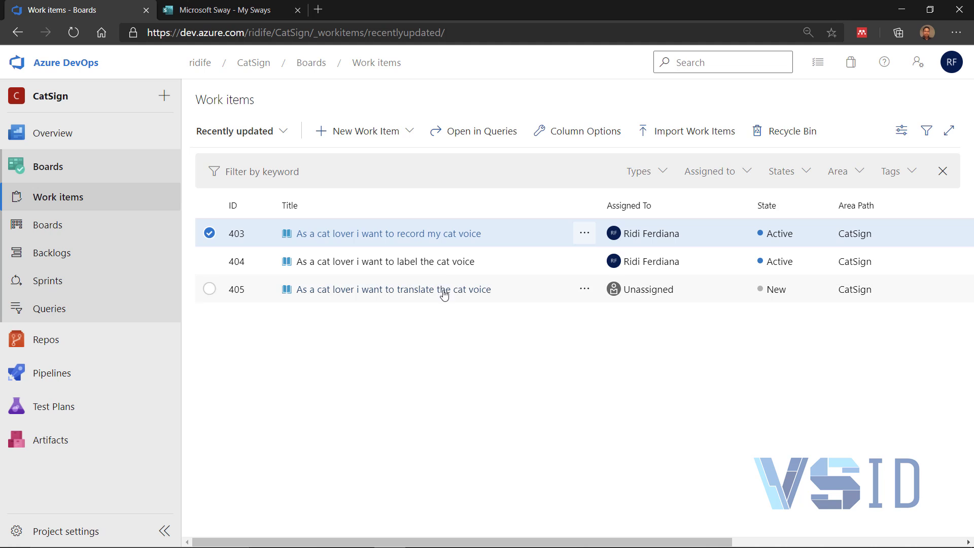
Open the user story about recording the cat voice and examine its description and acceptance criteria.
{"action": "left_click", "coordinate": [441, 234]}
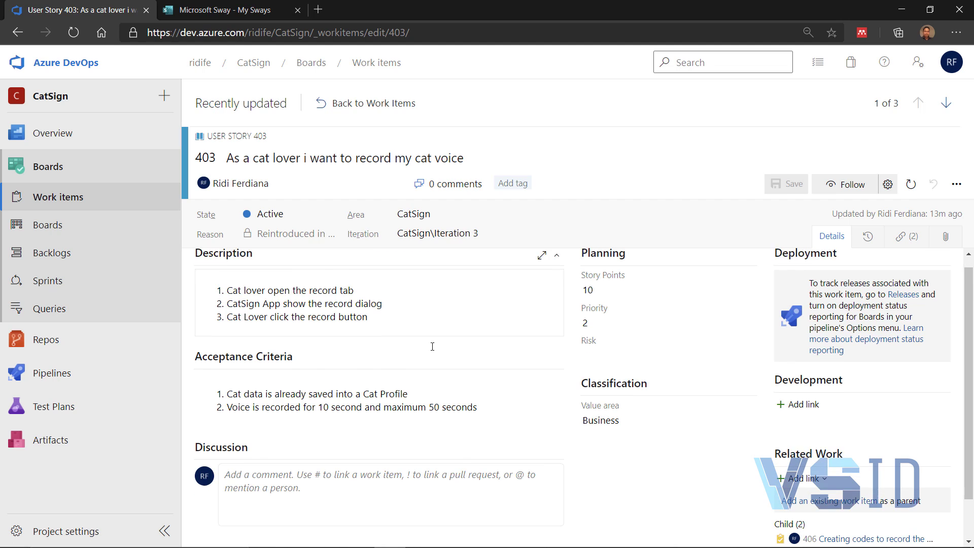
{"action": "scroll", "coordinate": [432, 347], "scroll_direction": "down", "scroll_amount": 1}
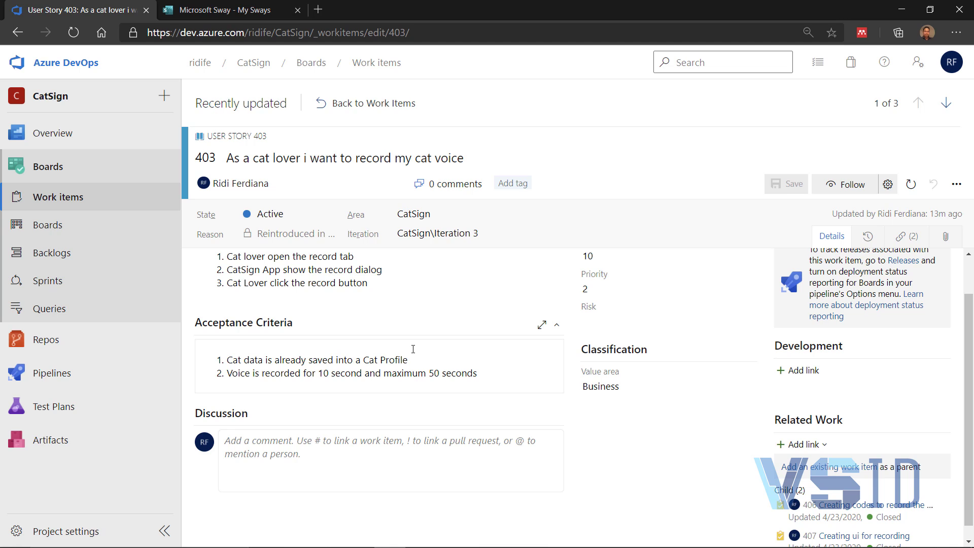
Switch to Microsoft Sway, open the Untitled Sway and title it "CatSign Application User Manual".
{"action": "left_click", "coordinate": [245, 9]}
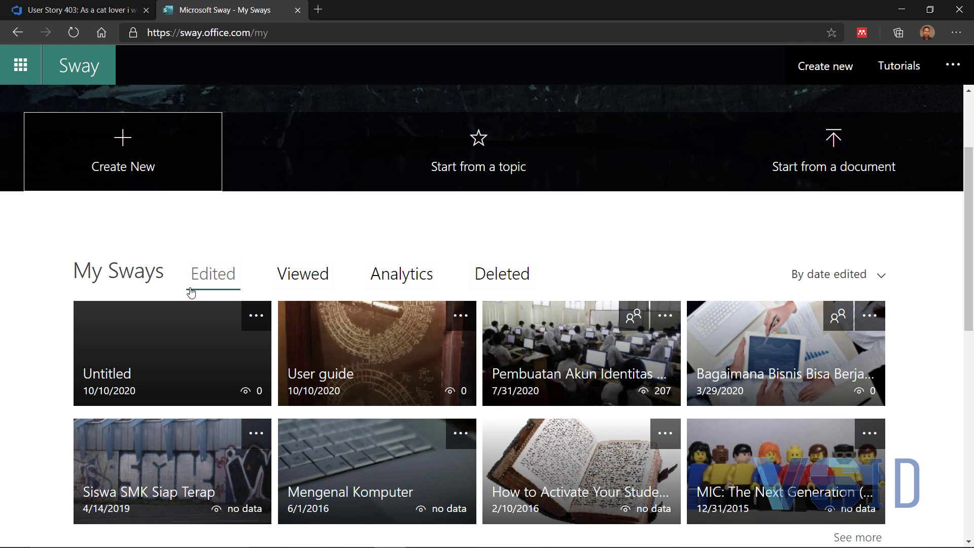
{"action": "left_click", "coordinate": [190, 343]}
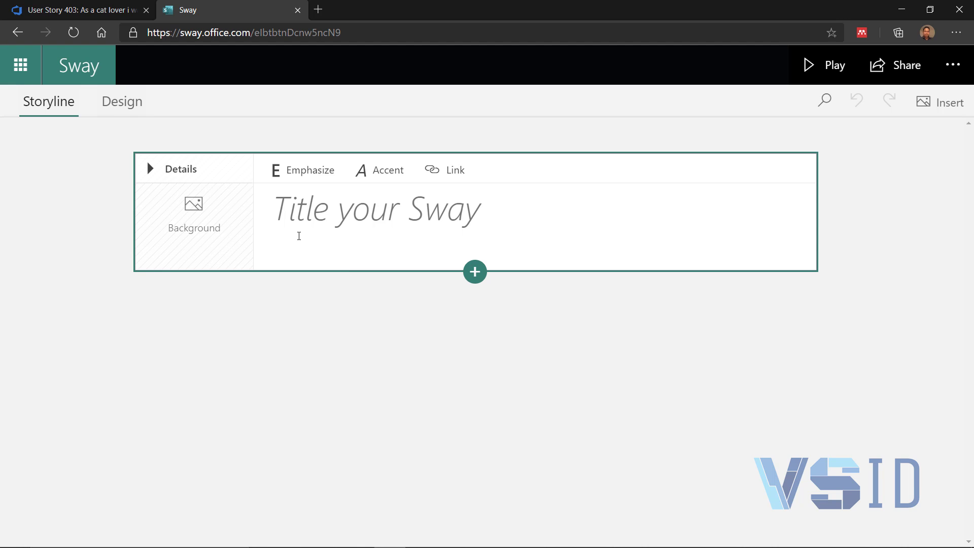
{"action": "left_click", "coordinate": [299, 236]}
{"action": "type", "text": "CatSi"}
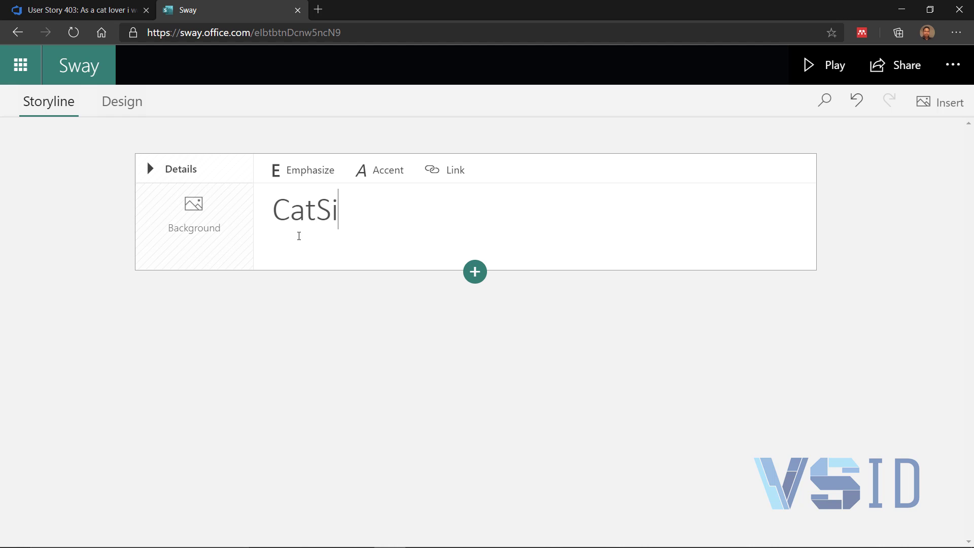
{"action": "type", "text": "gn Applicato"}
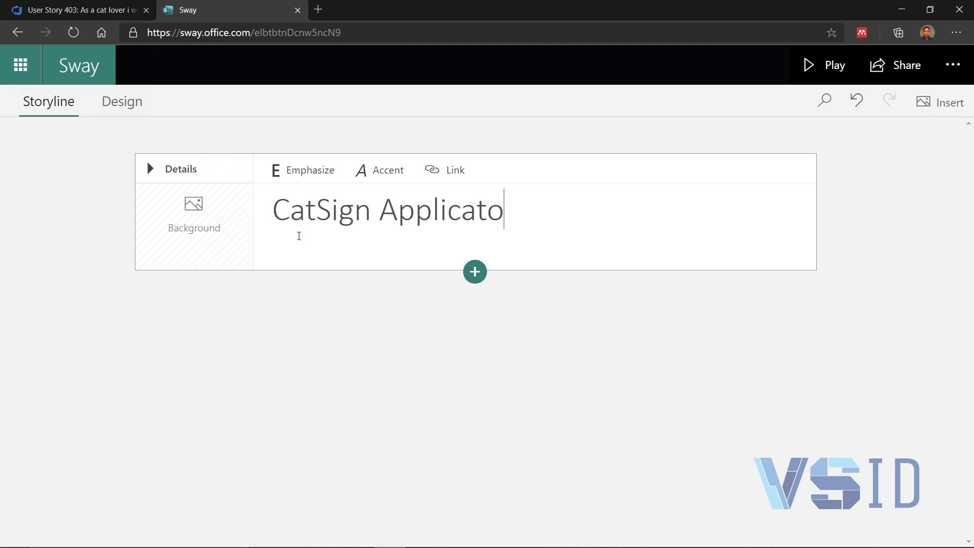
{"action": "key", "text": "BackSpace"}
{"action": "type", "text": "ion USer Manual"}
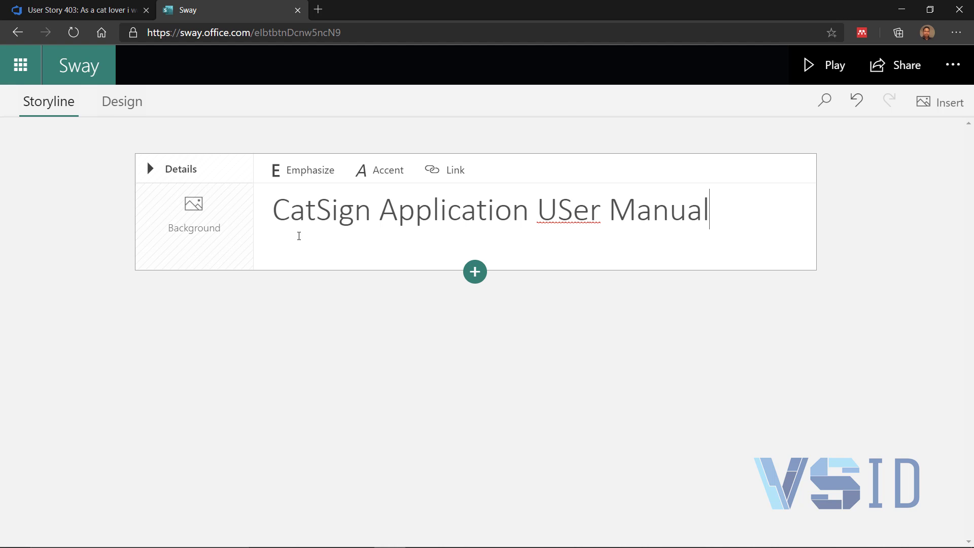
{"action": "key", "text": "ctrl+Left"}
{"action": "key", "text": "ctrl+Left"}
{"action": "key", "text": "Right"}
{"action": "key", "text": "Right"}
{"action": "key", "text": "BackSpace"}
{"action": "type", "text": "s"}
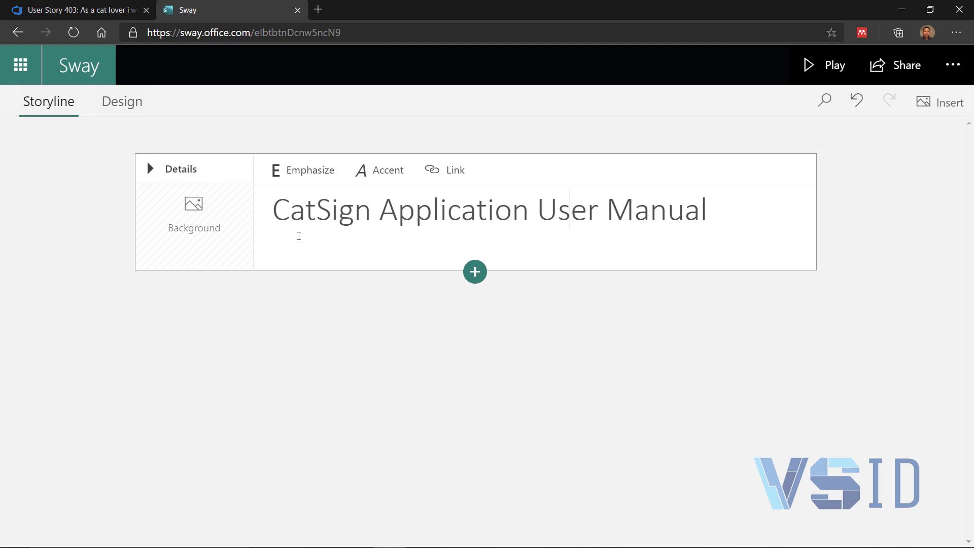
Look through the available content types and add a Heading 1 card below the title card.
{"action": "left_click", "coordinate": [479, 279]}
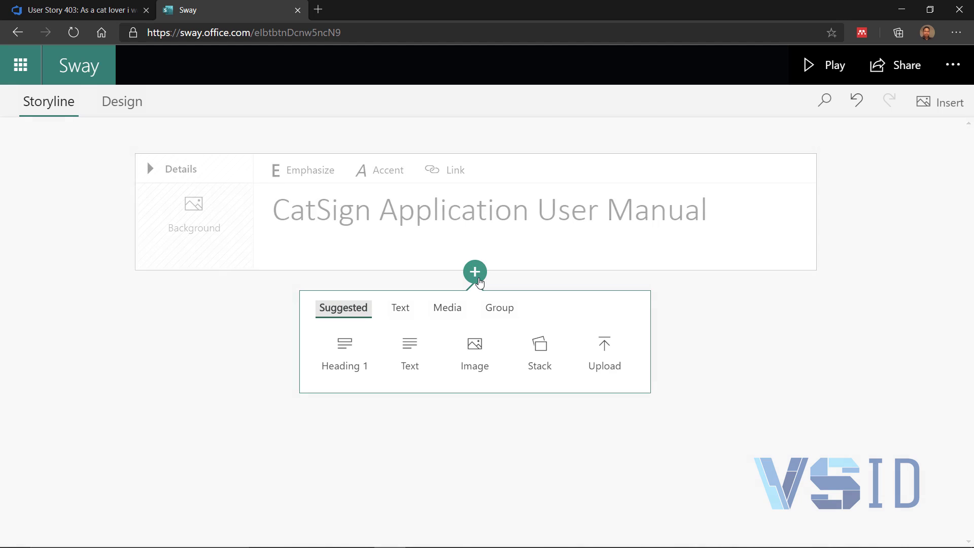
{"action": "left_click", "coordinate": [412, 314]}
{"action": "left_click", "coordinate": [455, 314]}
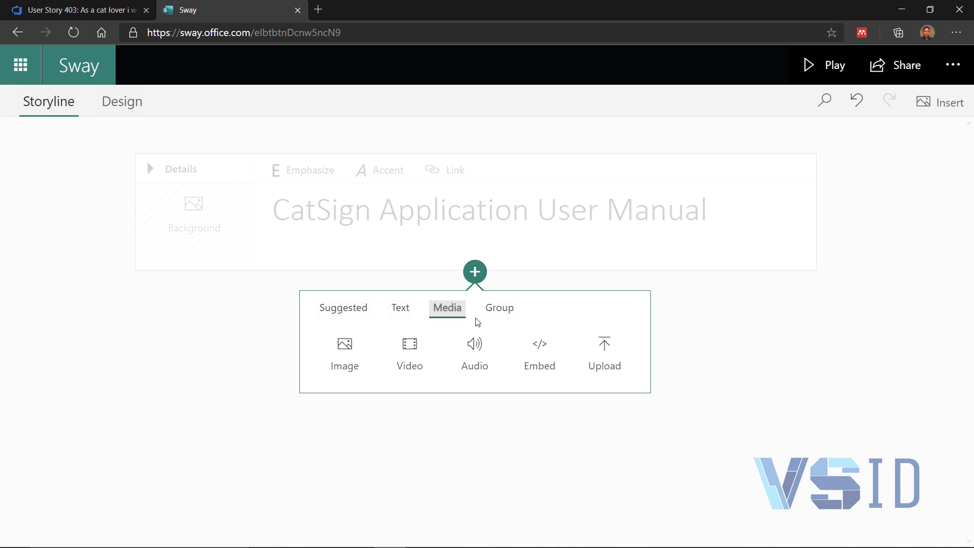
{"action": "left_click", "coordinate": [504, 313]}
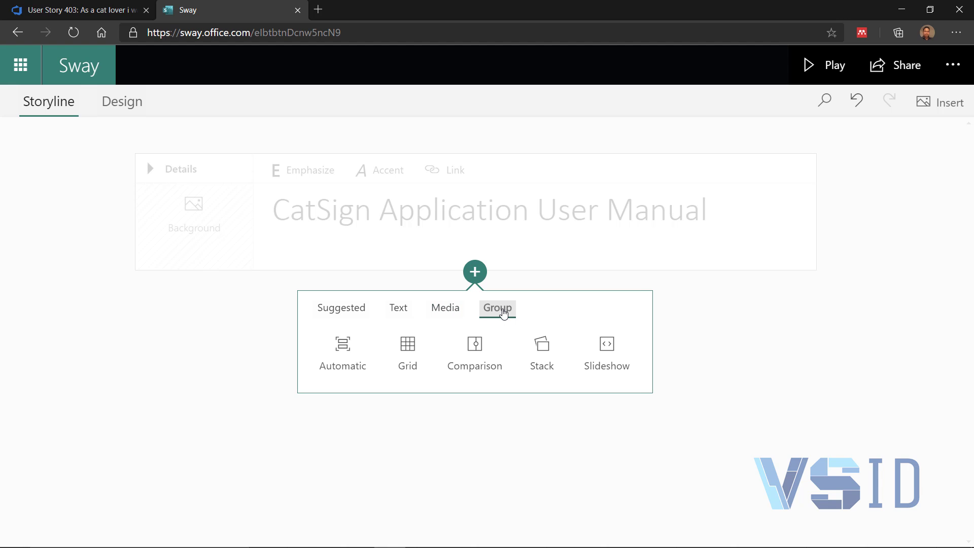
{"action": "left_click", "coordinate": [458, 310]}
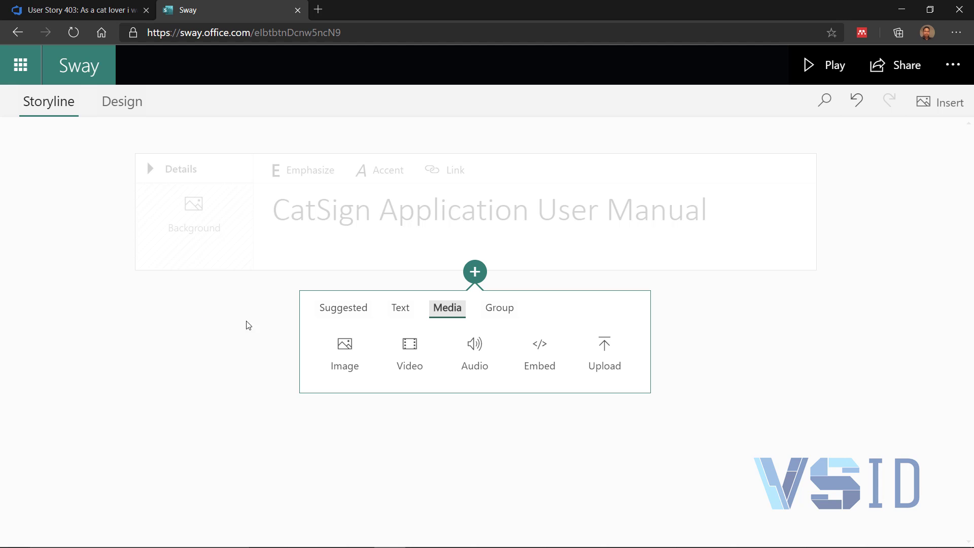
{"action": "left_click", "coordinate": [396, 310]}
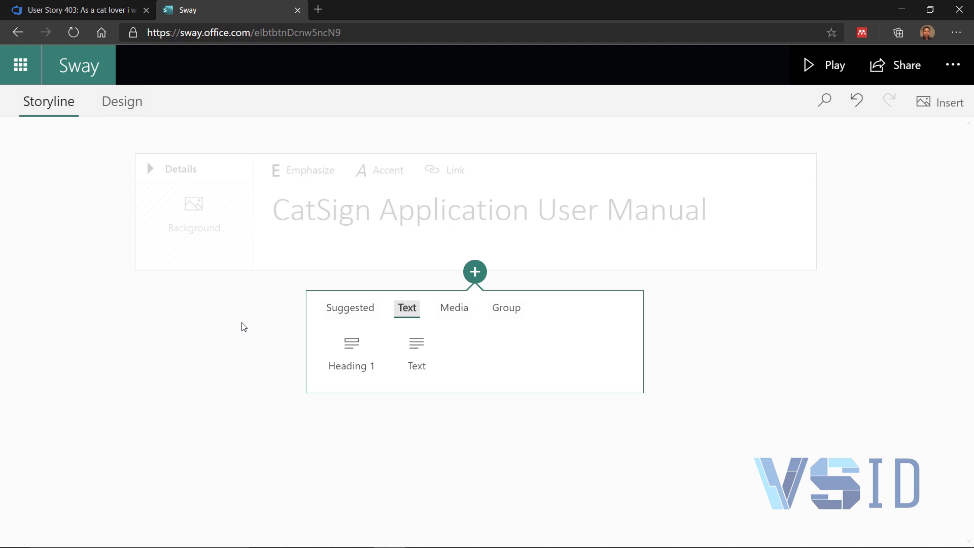
{"action": "left_click", "coordinate": [350, 355]}
{"action": "left_click", "coordinate": [359, 371]}
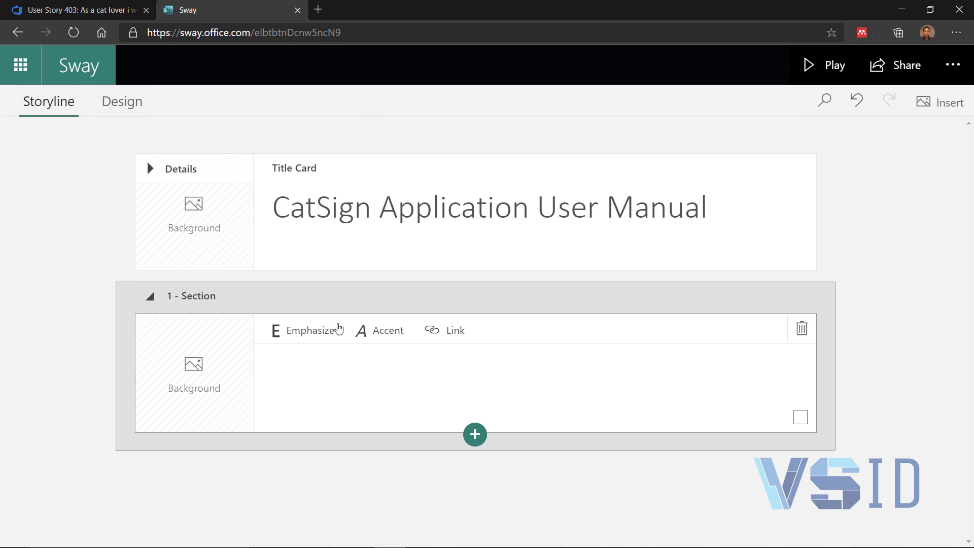
Check the user story in Azure DevOps and enter "Record my Cat Voice" as the section heading in Sway.
{"action": "left_click", "coordinate": [84, 12]}
{"action": "left_click", "coordinate": [220, 8]}
{"action": "type", "text": "Record "}
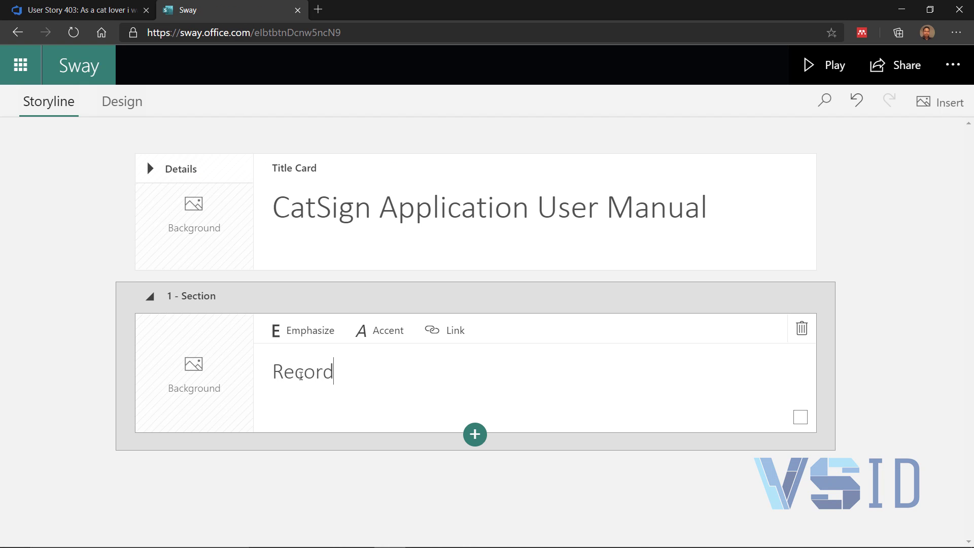
{"action": "type", "text": "my Cat V"}
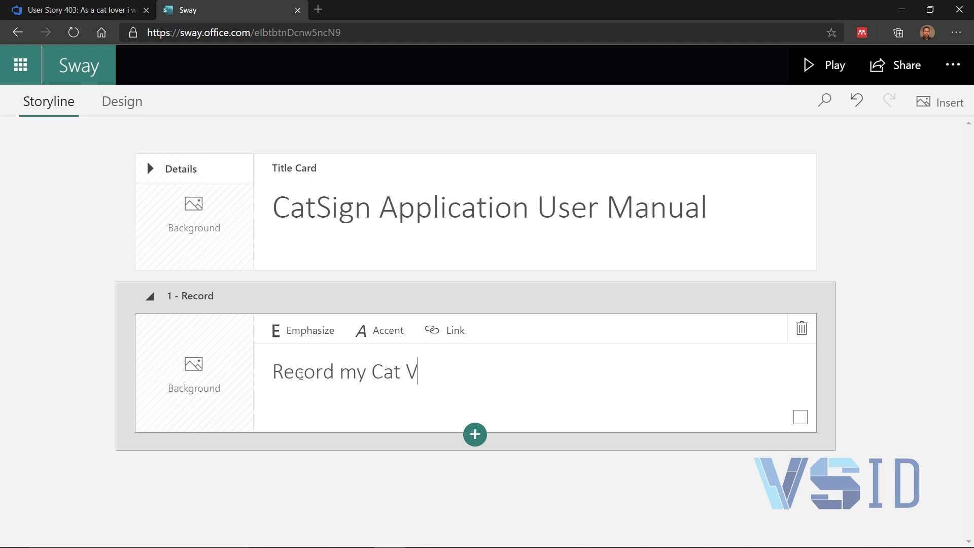
{"action": "type", "text": "oice"}
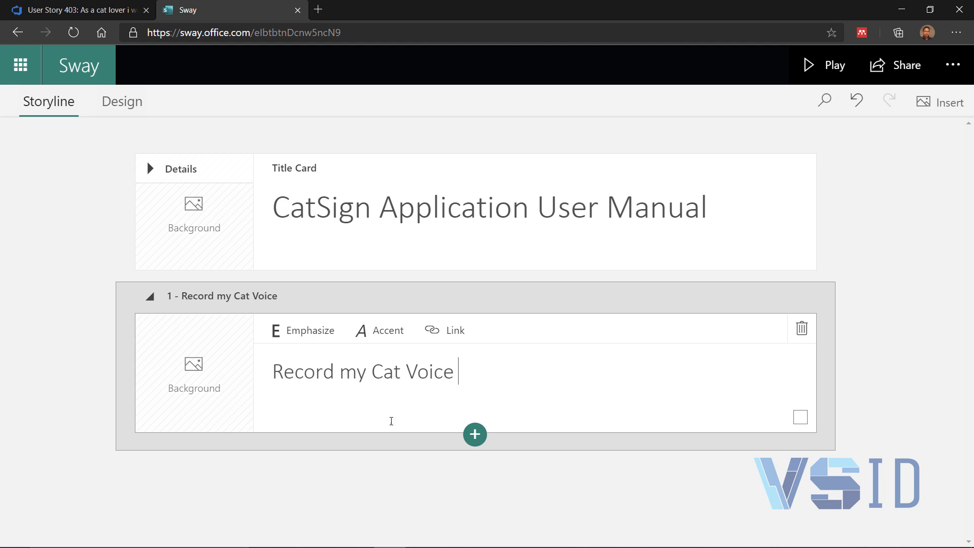
{"action": "left_click", "coordinate": [478, 447]}
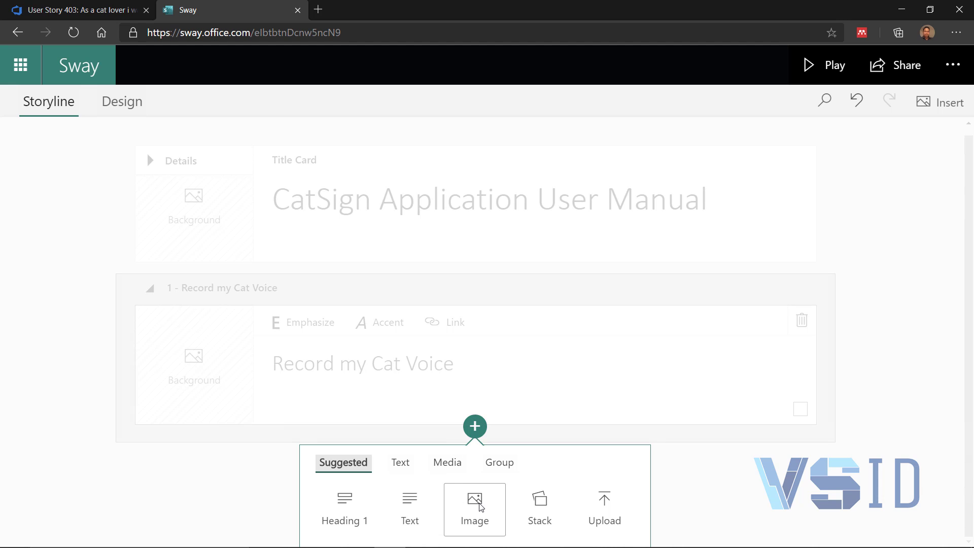
{"action": "left_click", "coordinate": [937, 359]}
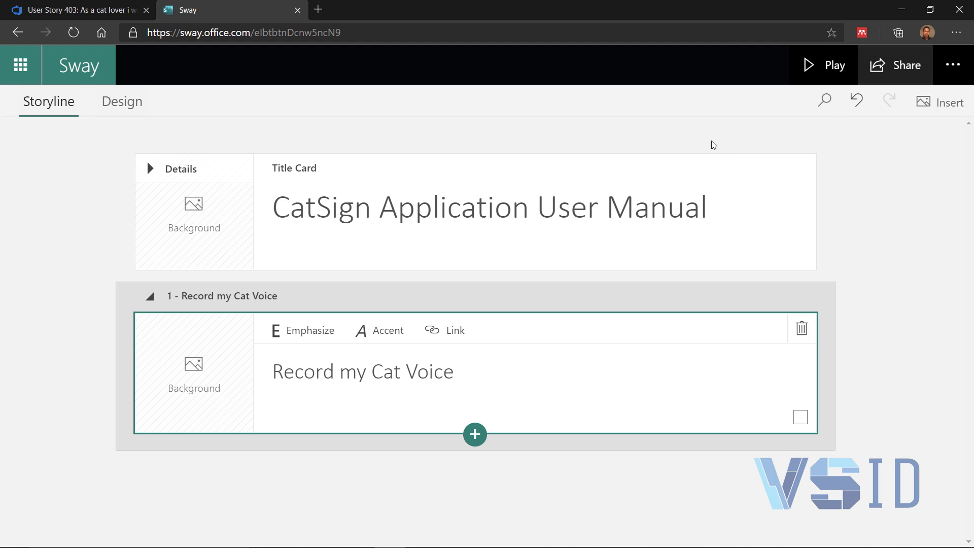
Switch to the Snagit Capture window.
{"action": "key", "text": "alt+Tab"}
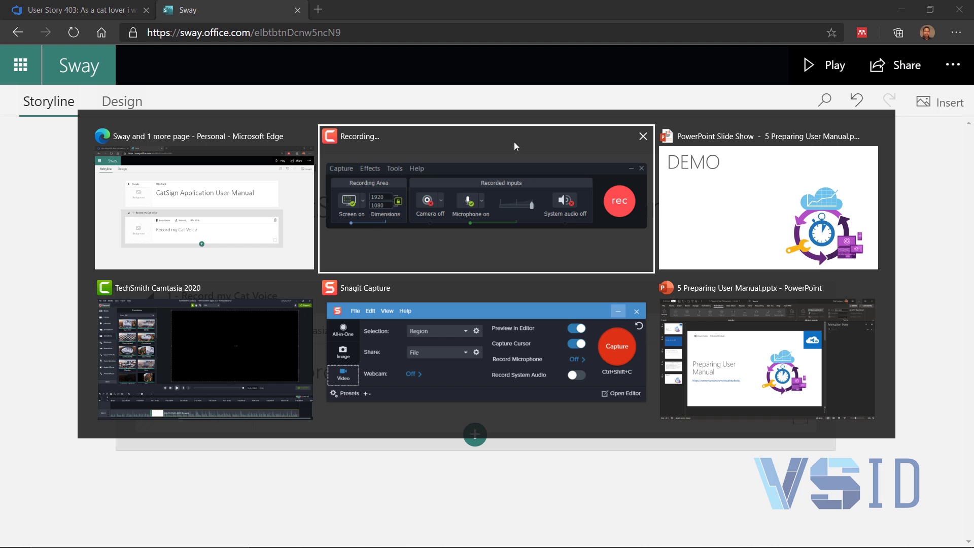
{"action": "key", "text": "Tab"}
{"action": "key", "text": "Tab"}
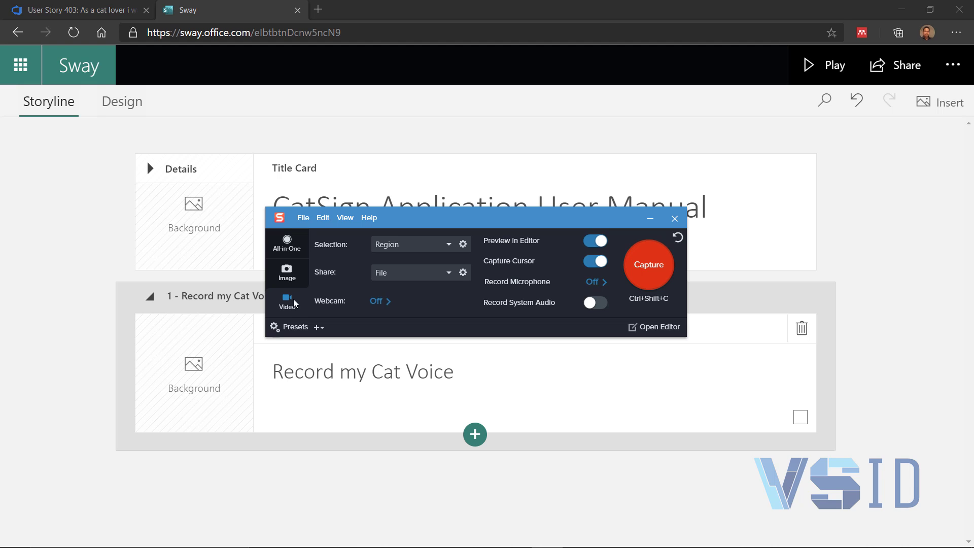
Examine the video capture's selection and share destination options, and move the capture window clear of the Sway title.
{"action": "left_click", "coordinate": [450, 246]}
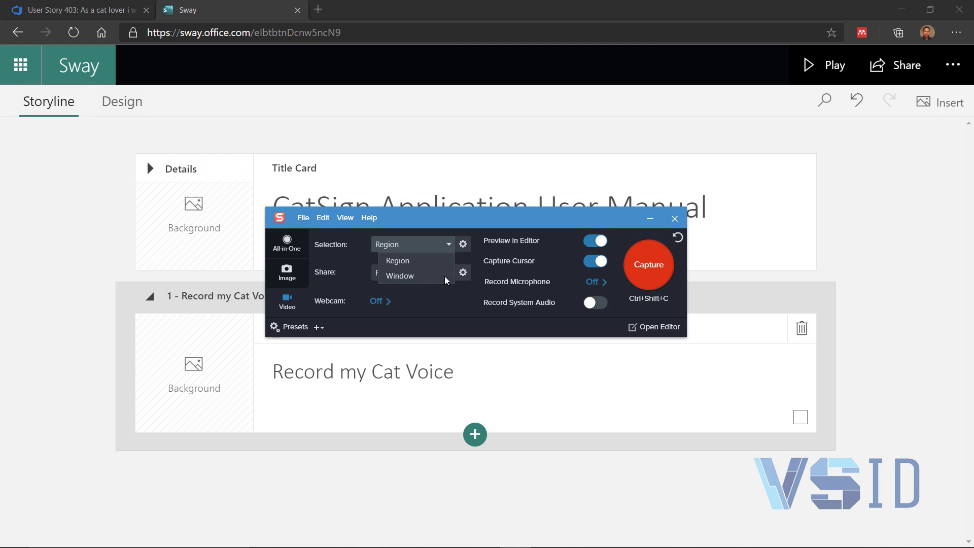
{"action": "left_click", "coordinate": [463, 303]}
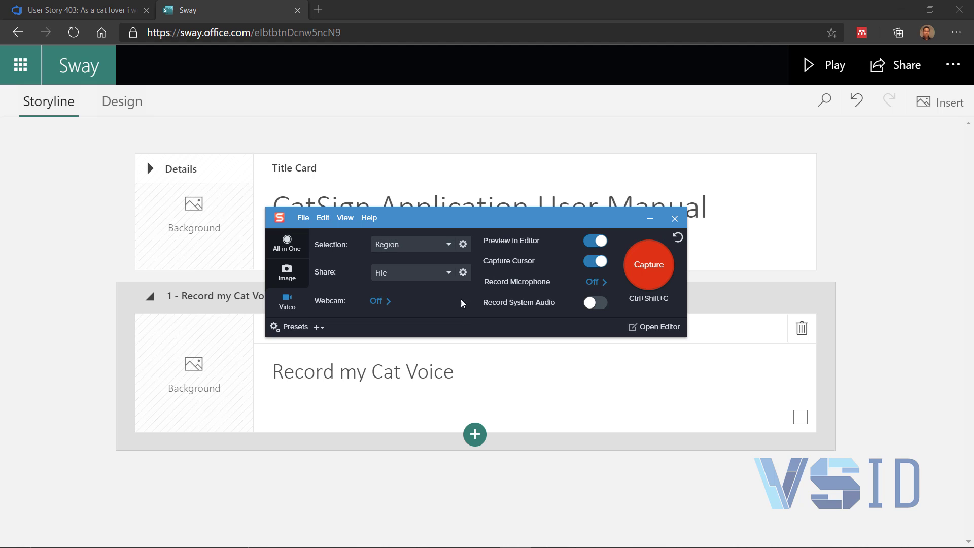
{"action": "left_click", "coordinate": [448, 272]}
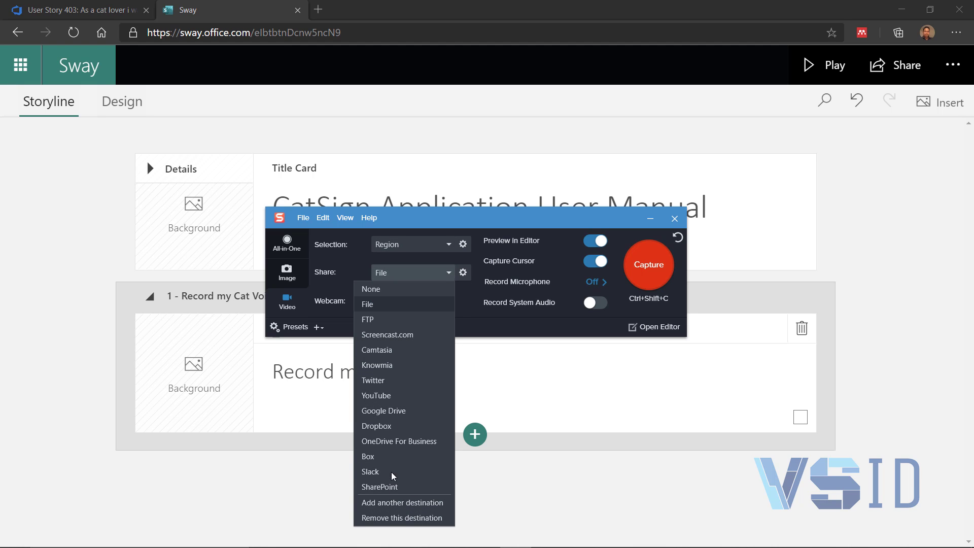
{"action": "left_click", "coordinate": [537, 328]}
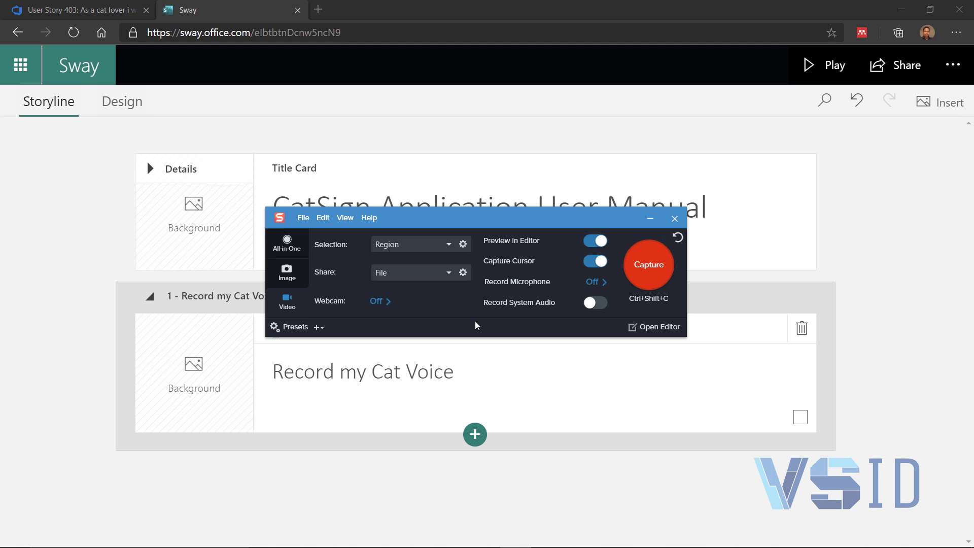
{"action": "left_click_drag", "start_coordinate": [516, 214], "coordinate": [606, 315]}
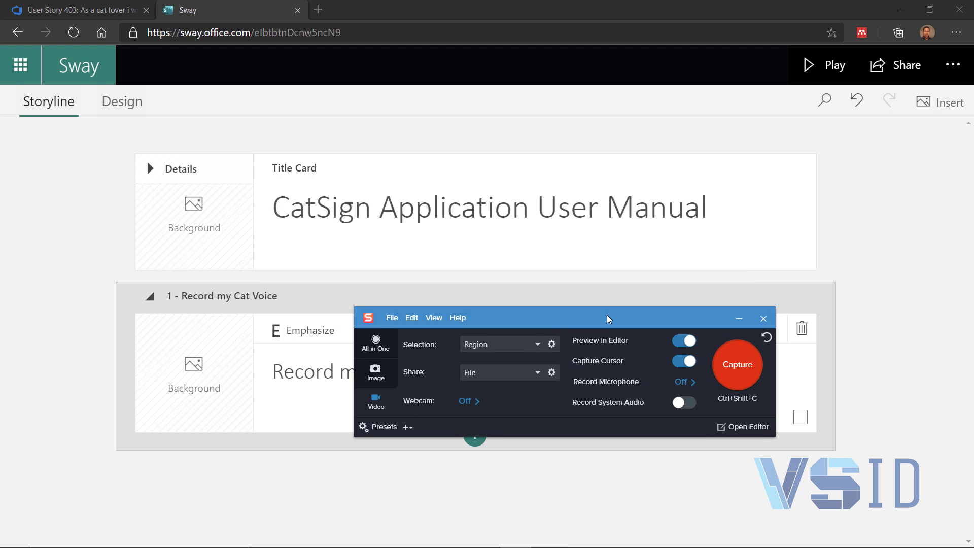